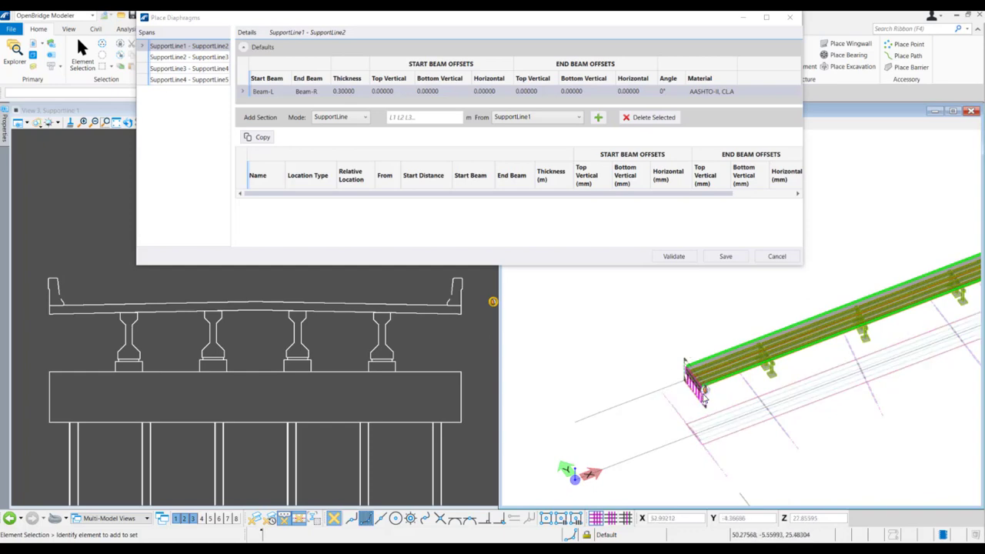
Set the default start beam offsets for the SupportLine1 - SupportLine2 span to -300 mm top vertical and 200 mm bottom vertical.
scroll(707, 385, up, 1)
scroll(707, 385, up, 1)
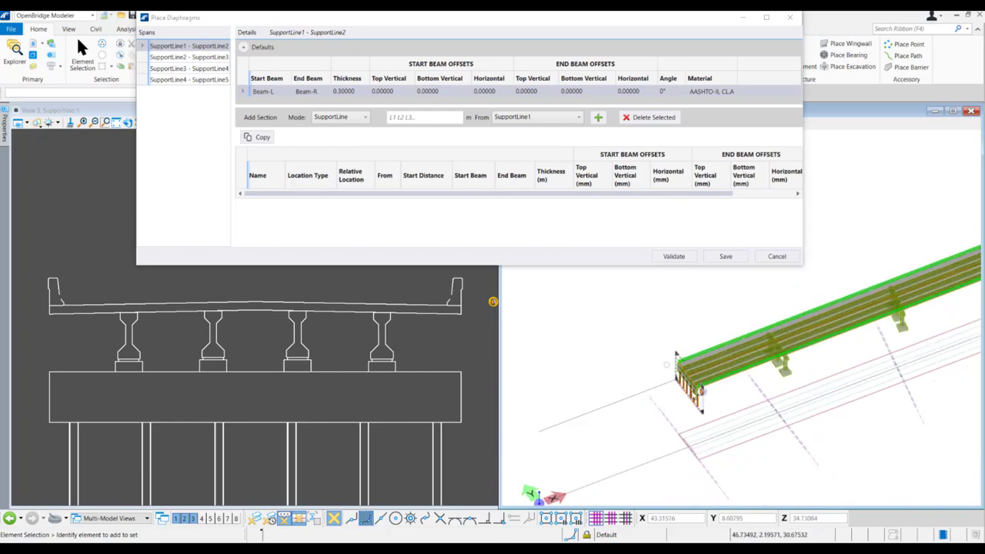
scroll(689, 389, up, 1)
scroll(687, 381, down, 1)
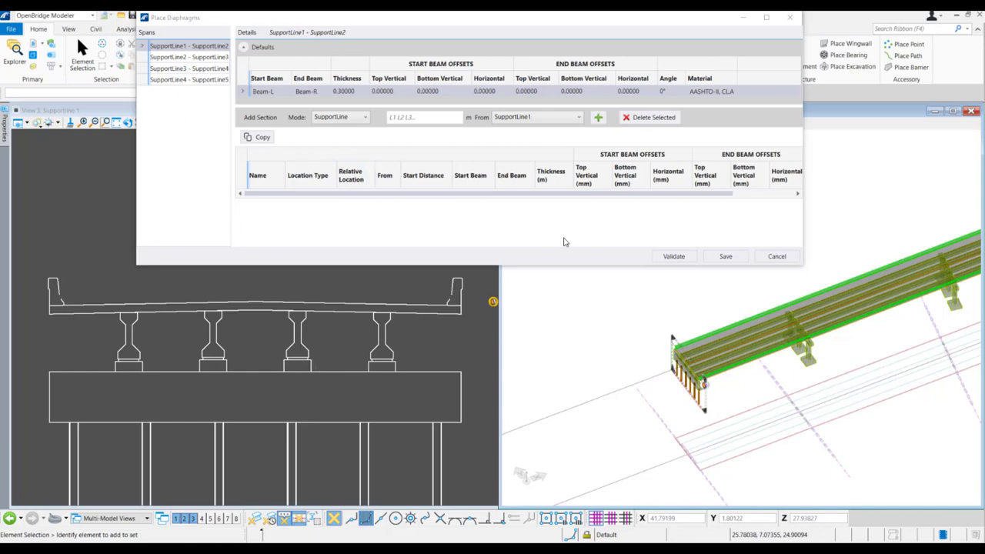
click(357, 92)
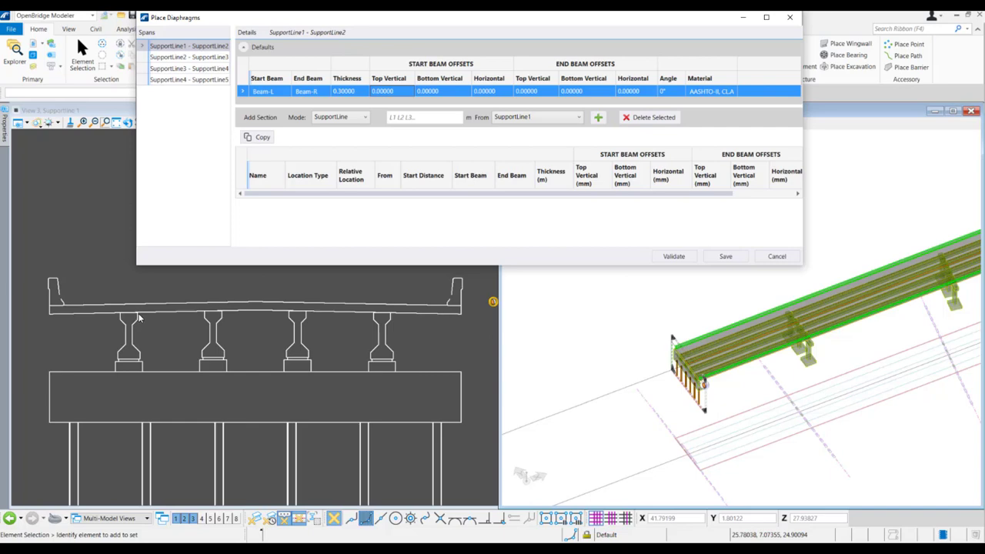
click(393, 92)
drag(401, 91, 361, 97)
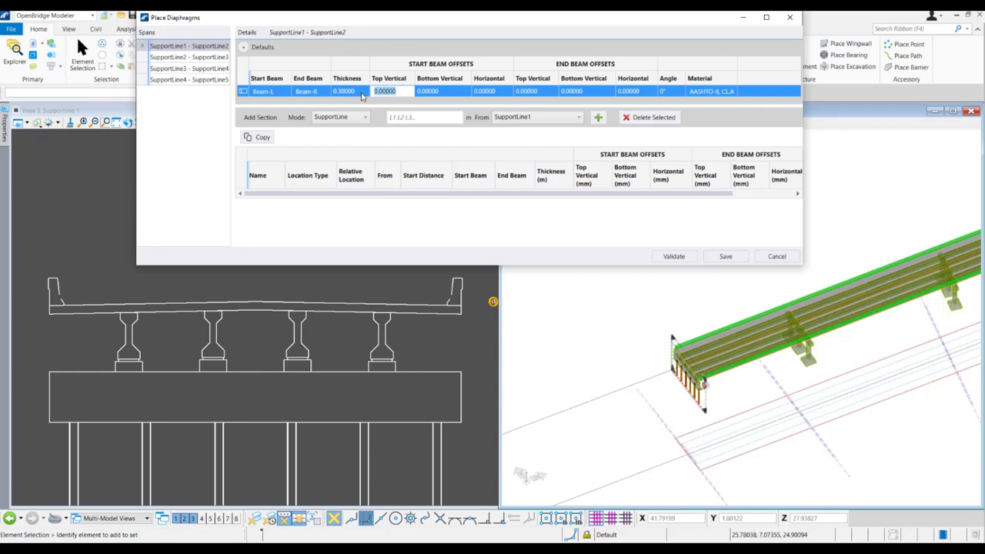
text(-300)
click(451, 90)
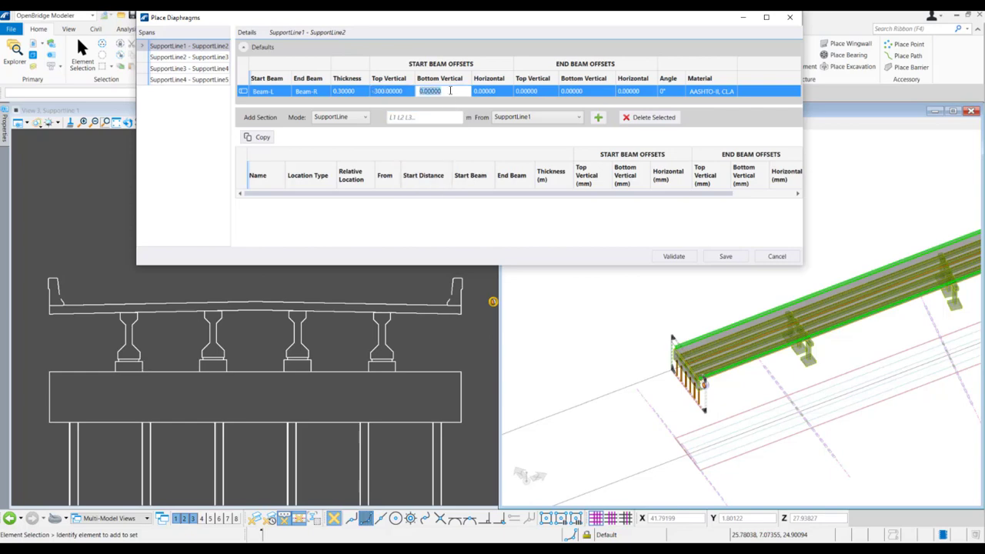
text(2)
click(485, 91)
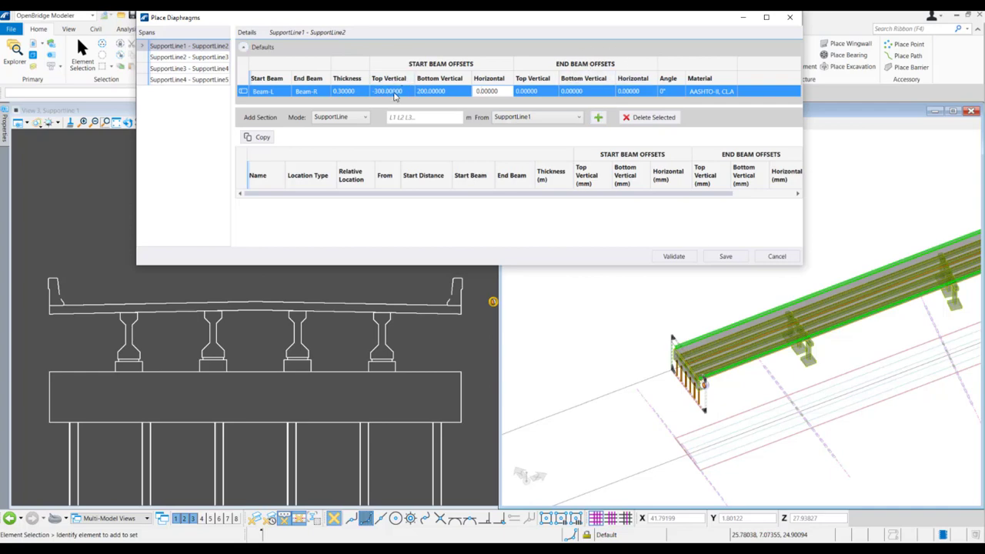
Set the same span's default end beam offsets to -300 mm top vertical and 200 mm bottom vertical.
click(544, 90)
text(-300)
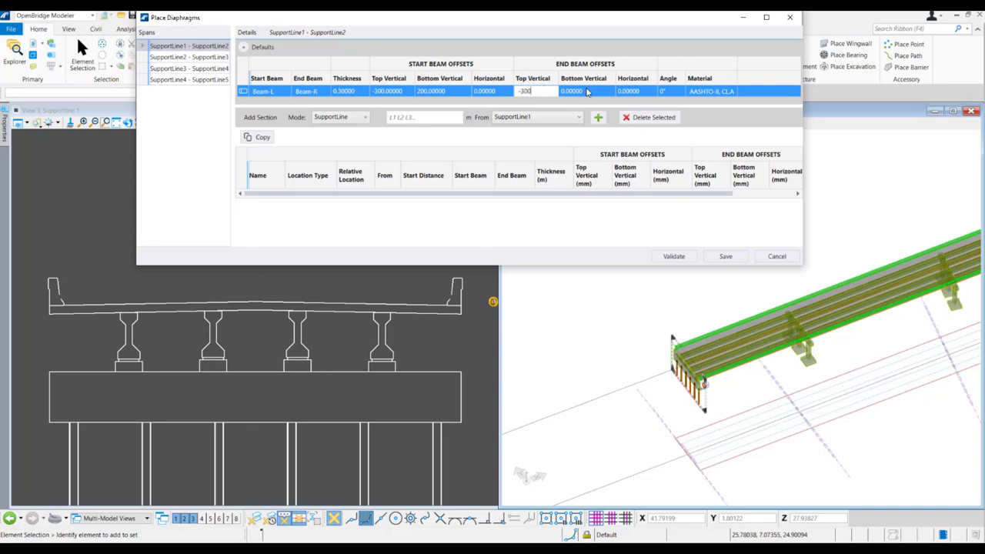
key(Tab)
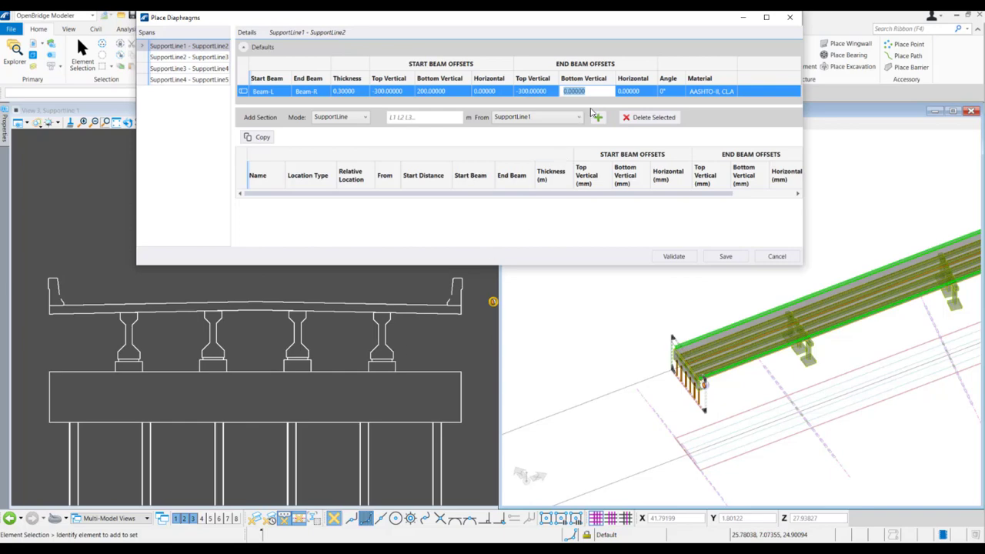
text(200)
click(522, 92)
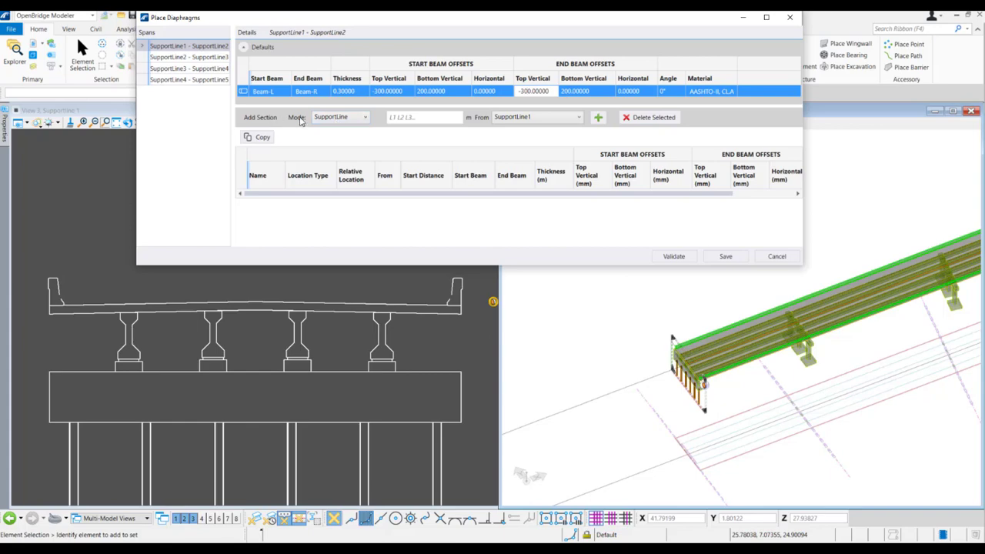
Add a diaphragm in SupportLine mode 0.5 m from SupportLine1, validate it and save.
click(365, 120)
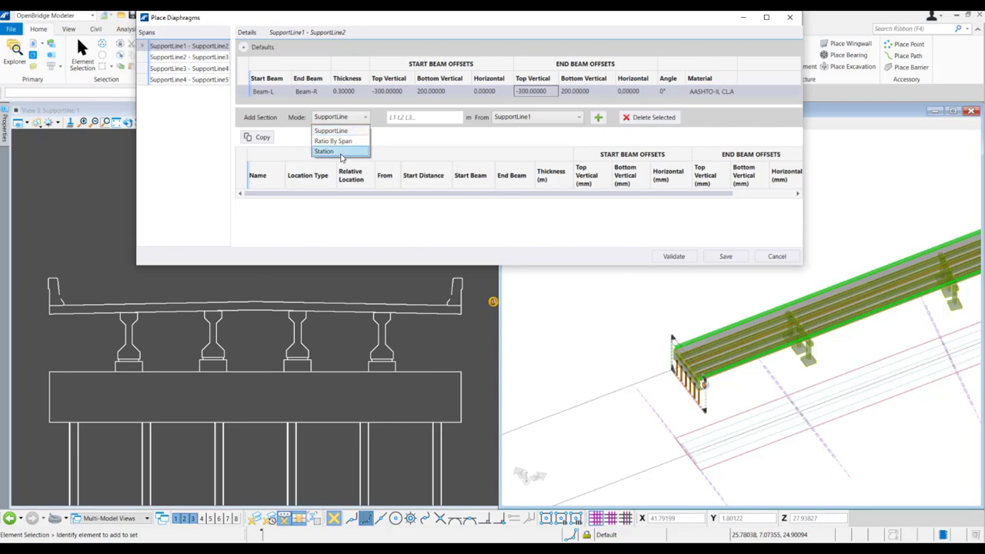
click(367, 120)
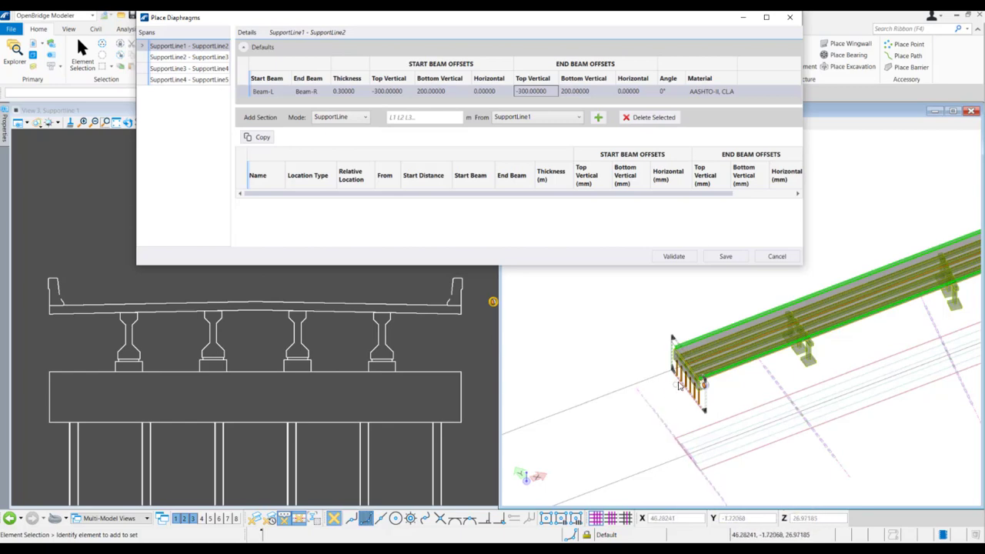
click(404, 117)
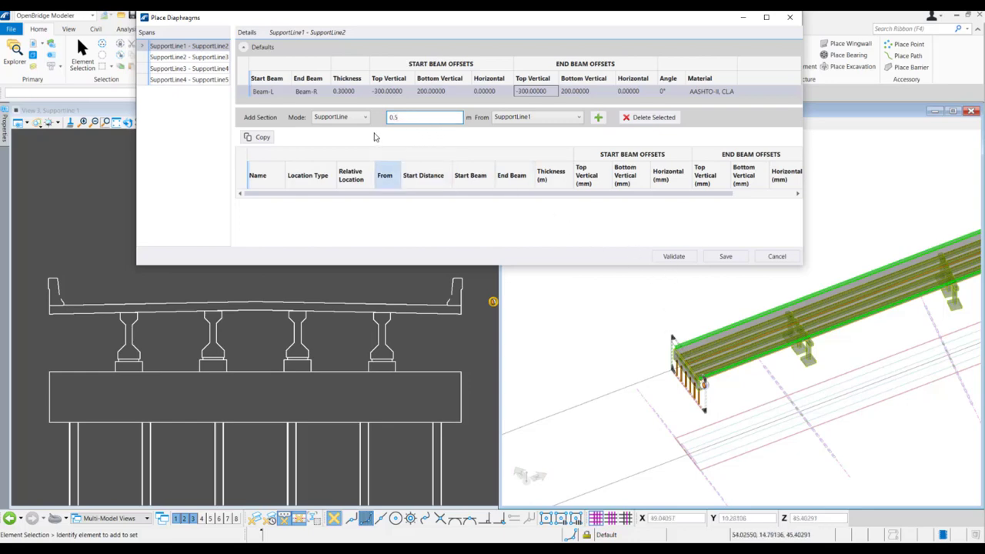
click(599, 119)
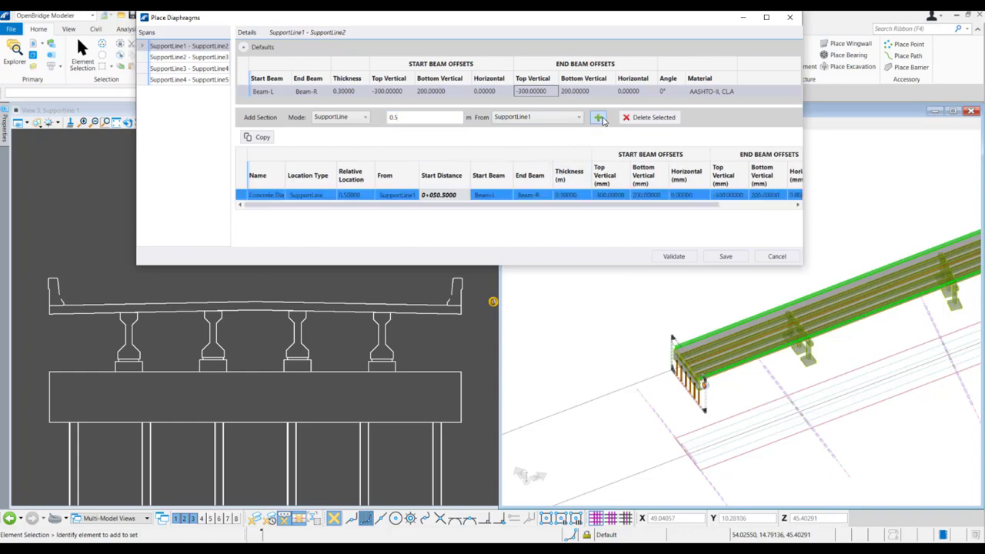
click(681, 257)
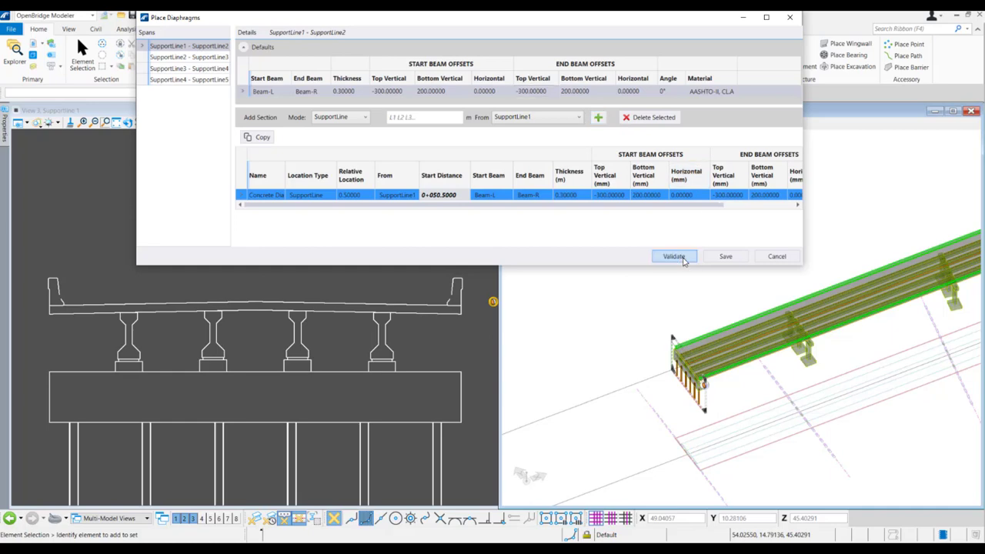
click(726, 256)
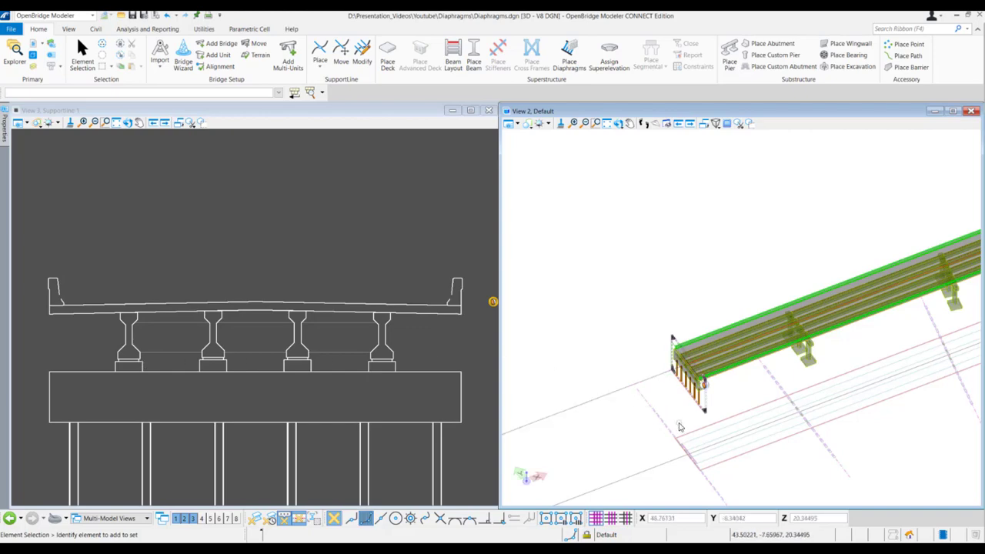
scroll(706, 395, up, 5)
scroll(649, 354, up, 5)
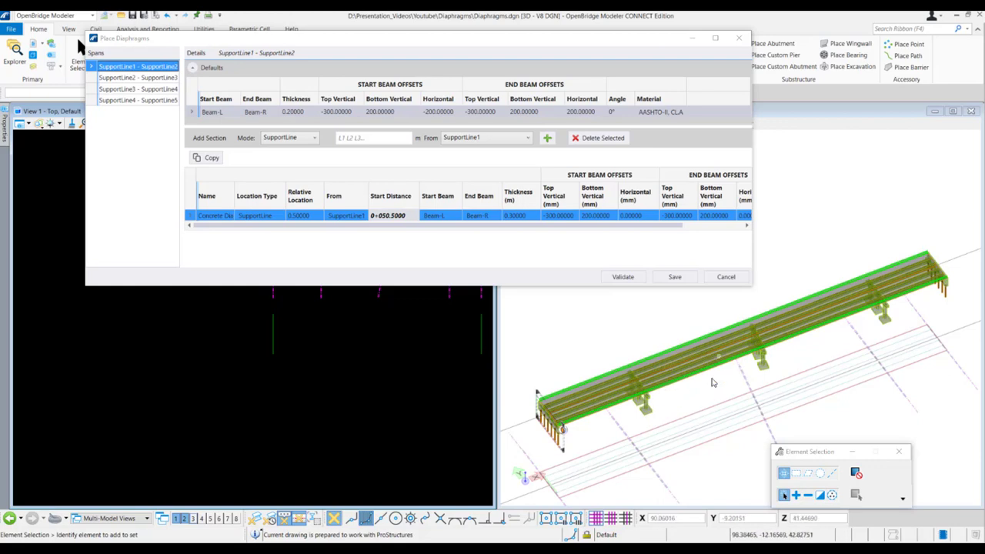
Set the default diaphragm thickness for the SupportLine2 - SupportLine3 span to 0.2 m.
click(123, 80)
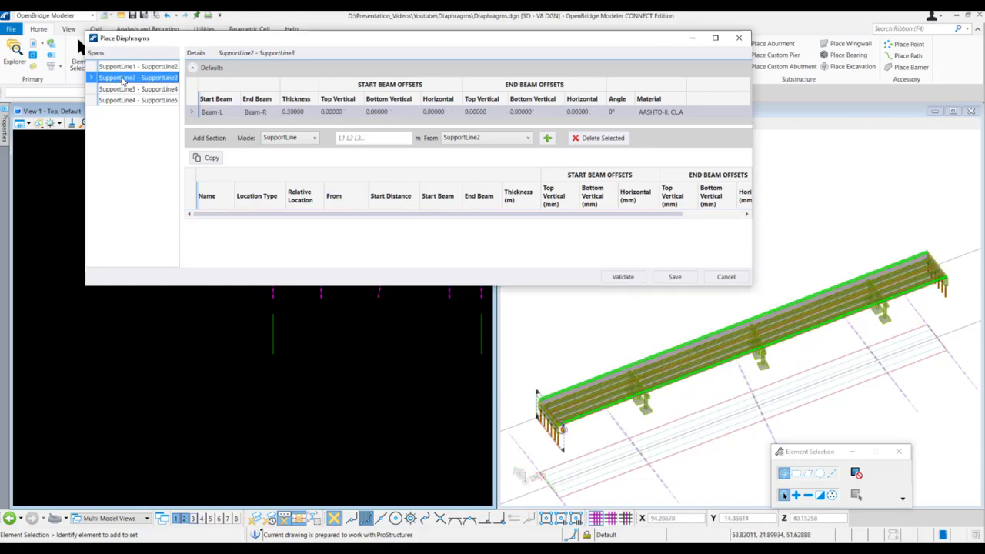
click(296, 113)
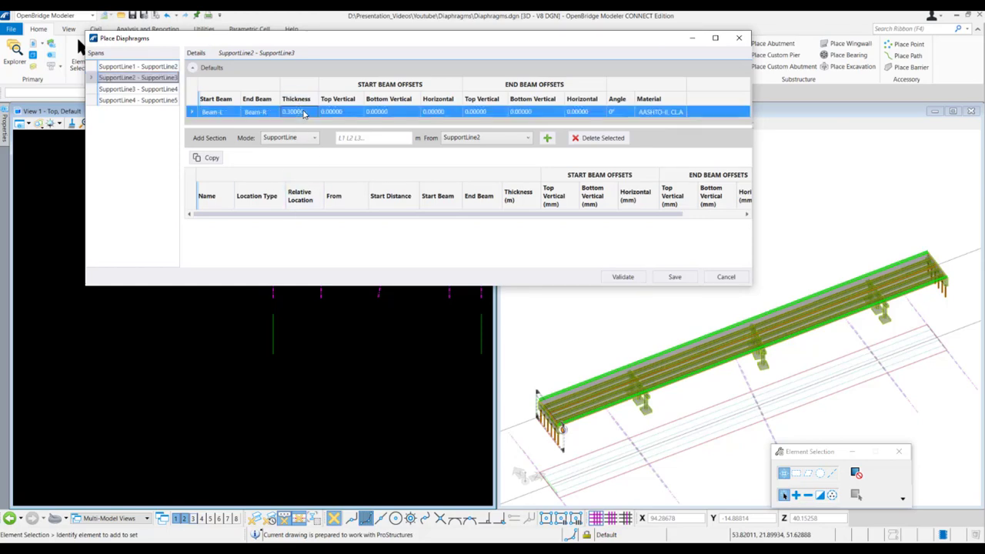
text(0.2)
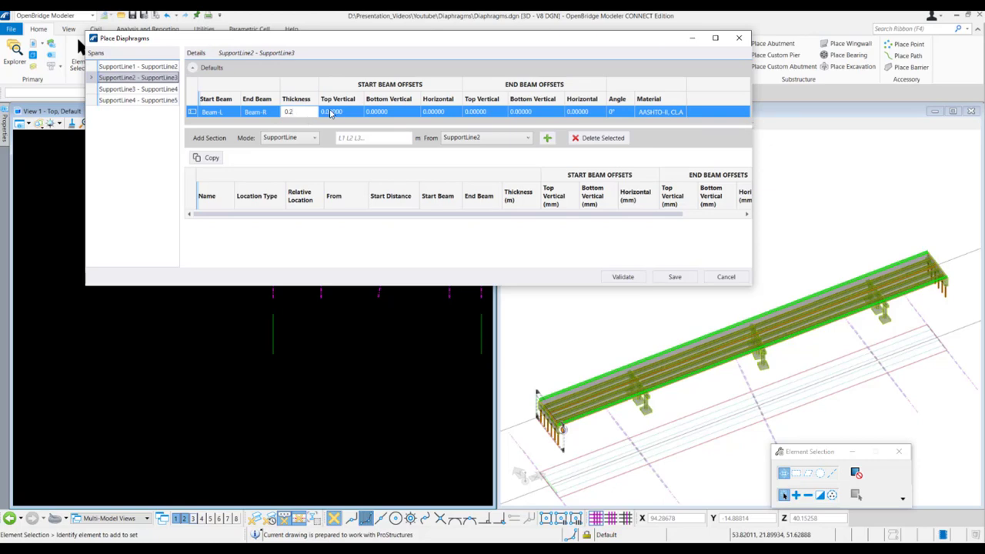
Set this span's start beam offsets to -300 mm top vertical, 200 mm bottom vertical and -200 mm horizontal.
click(331, 113)
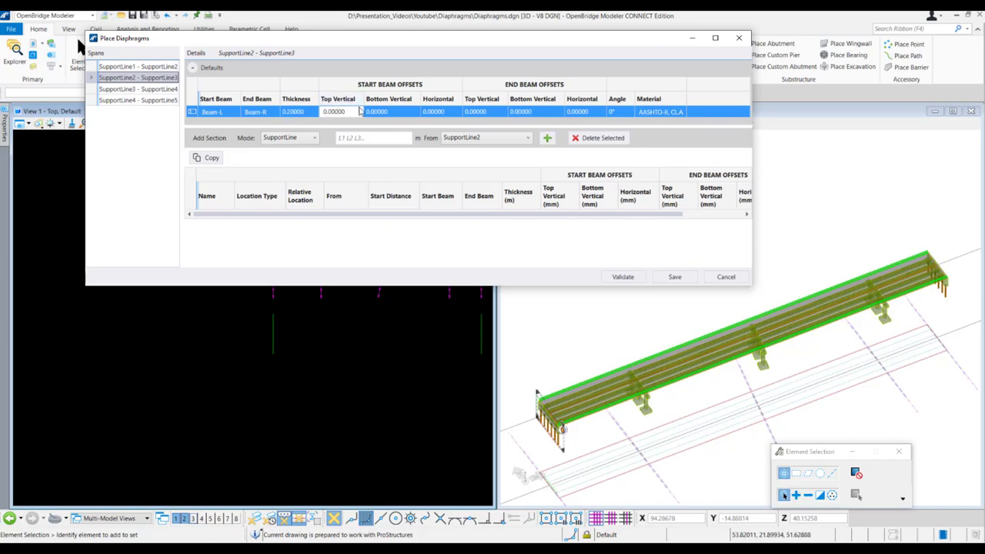
drag(351, 112, 314, 114)
text(-300)
key(Tab)
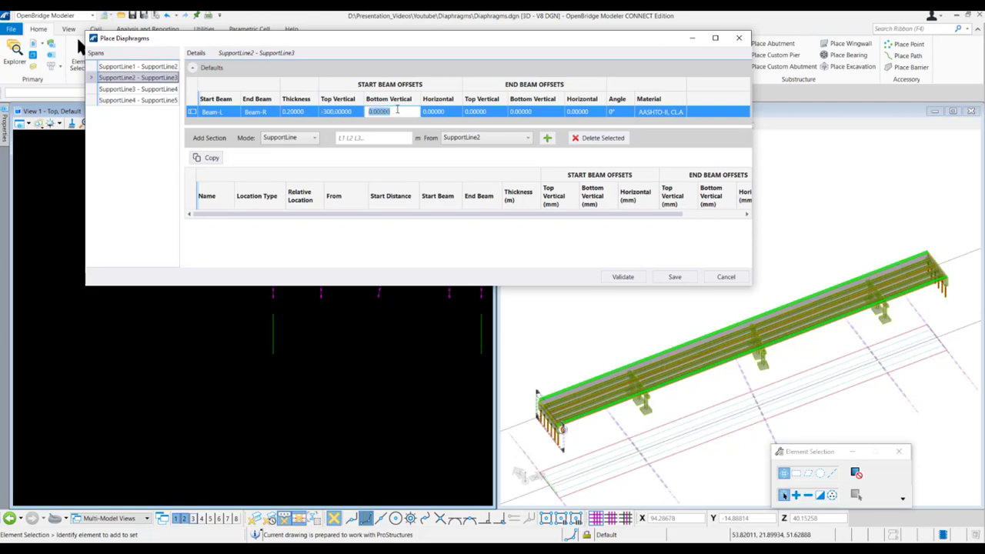
text(200)
click(445, 112)
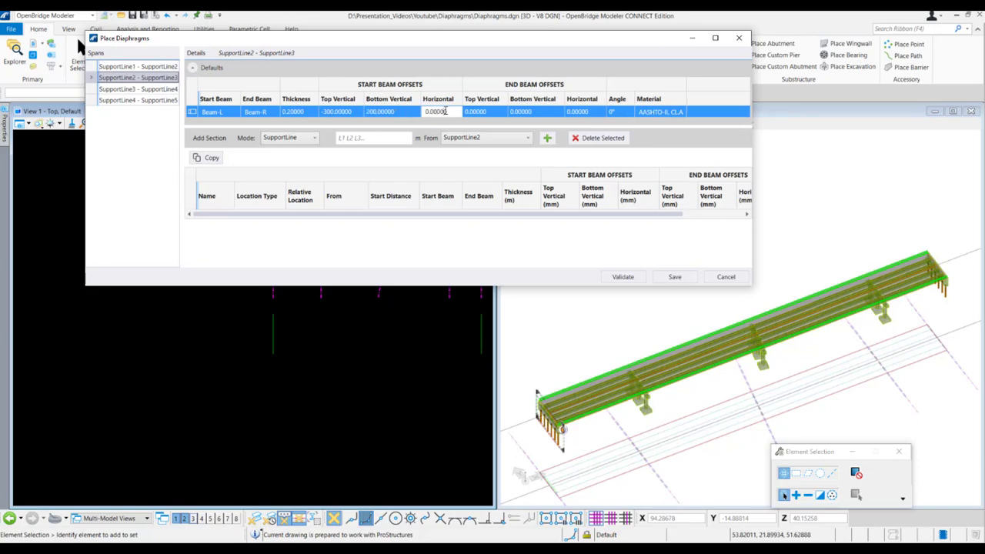
click(480, 111)
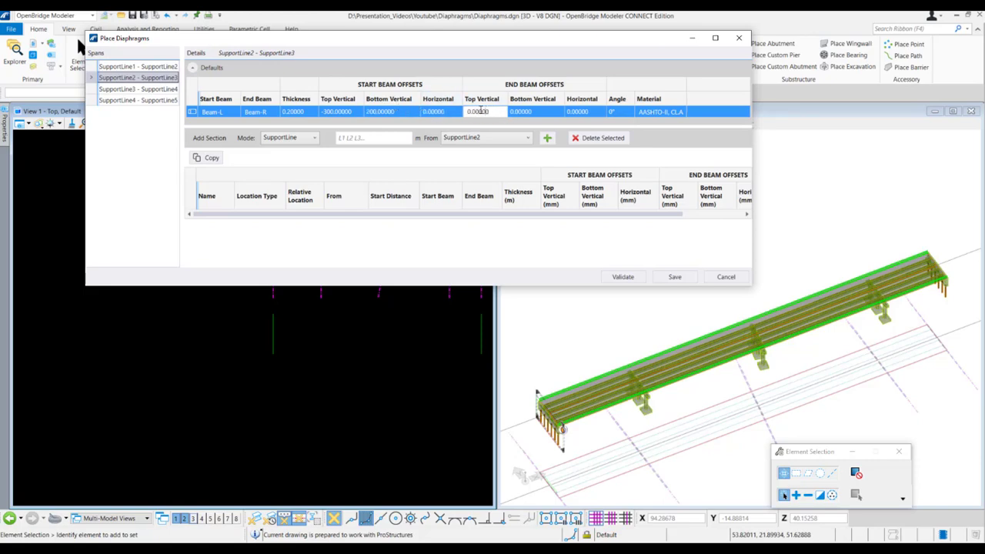
click(453, 113)
drag(453, 112, 426, 113)
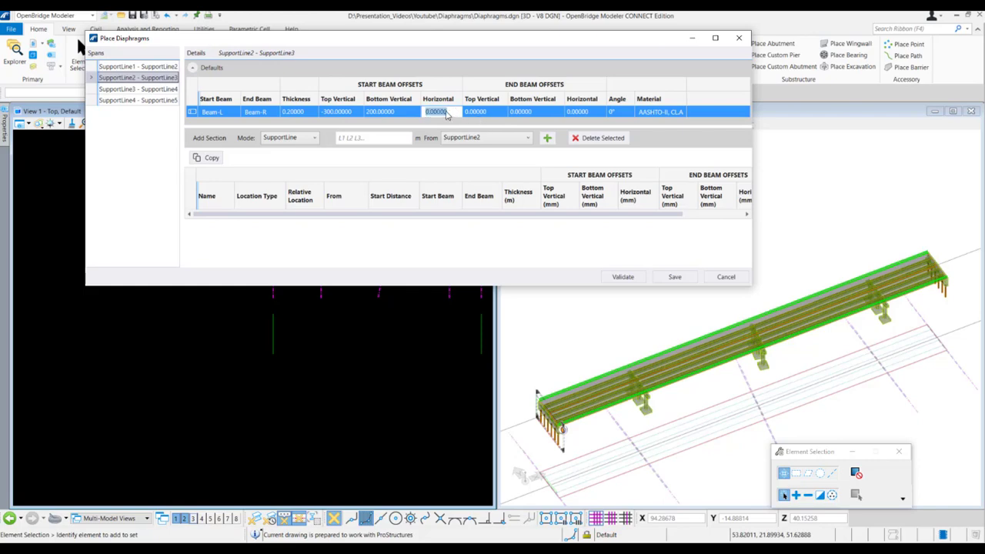
text(2)
Set the end beam offsets of the SupportLine2 - SupportLine3 span to -300 mm top vertical, 200 mm bottom vertical and 200 mm horizontal.
click(486, 112)
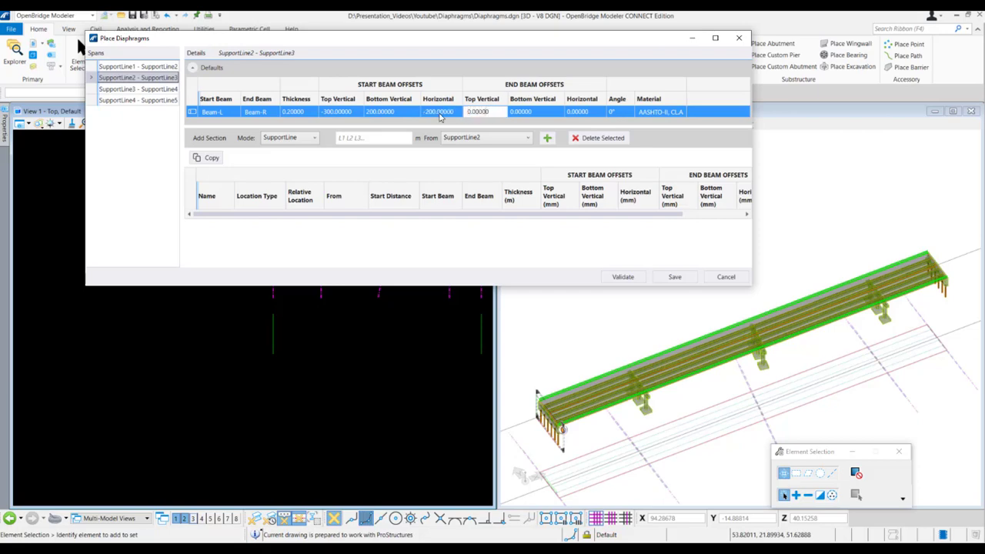
drag(492, 113, 455, 114)
text(-300)
click(538, 113)
text(200)
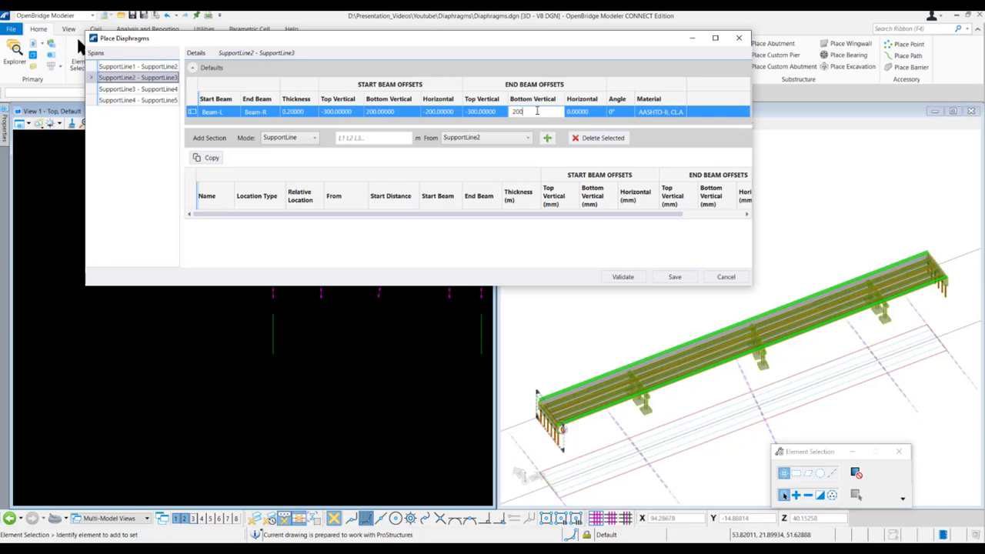
click(590, 112)
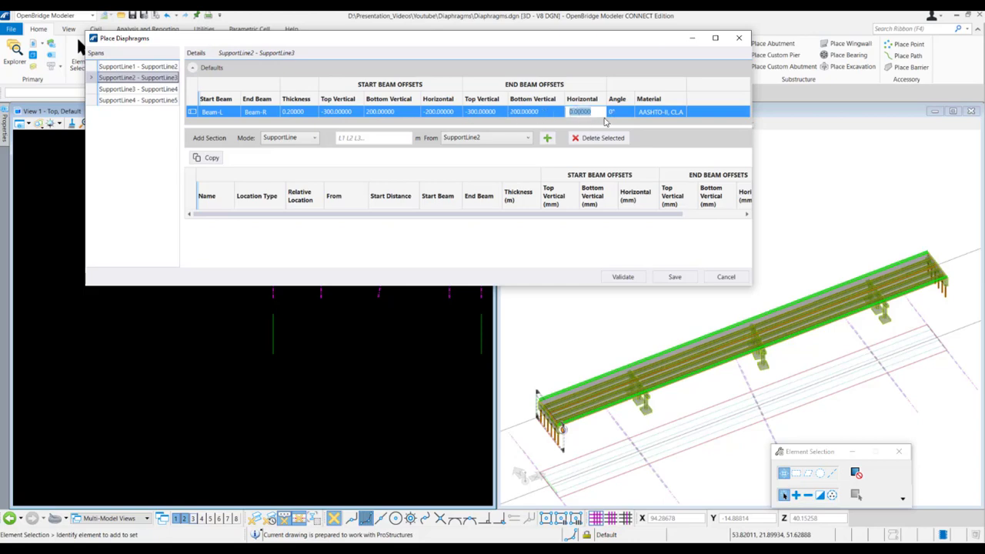
text(2)
click(541, 113)
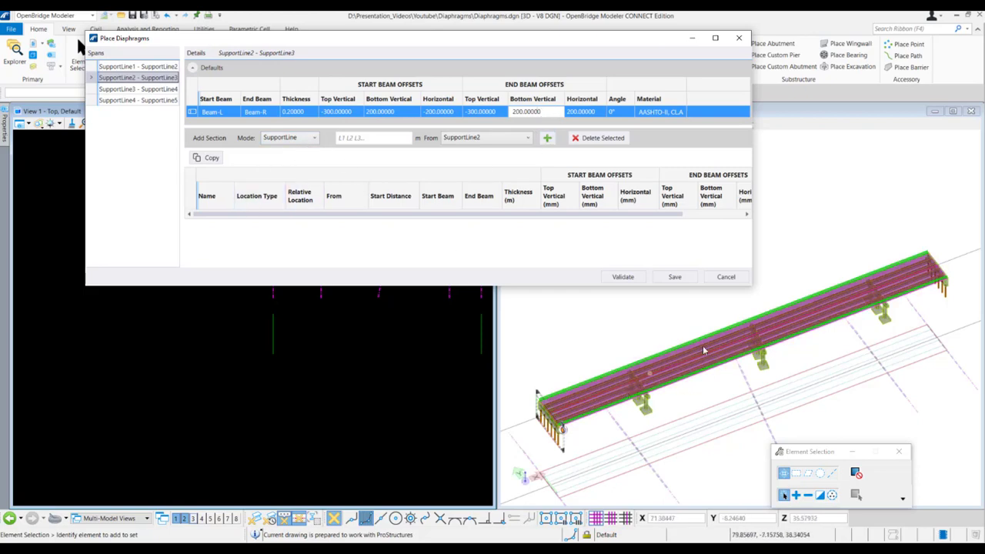
Add three diaphragms in SupportLine mode at 0.5, 5 and 15 m from SupportLine2, validate them and save.
click(313, 140)
click(295, 151)
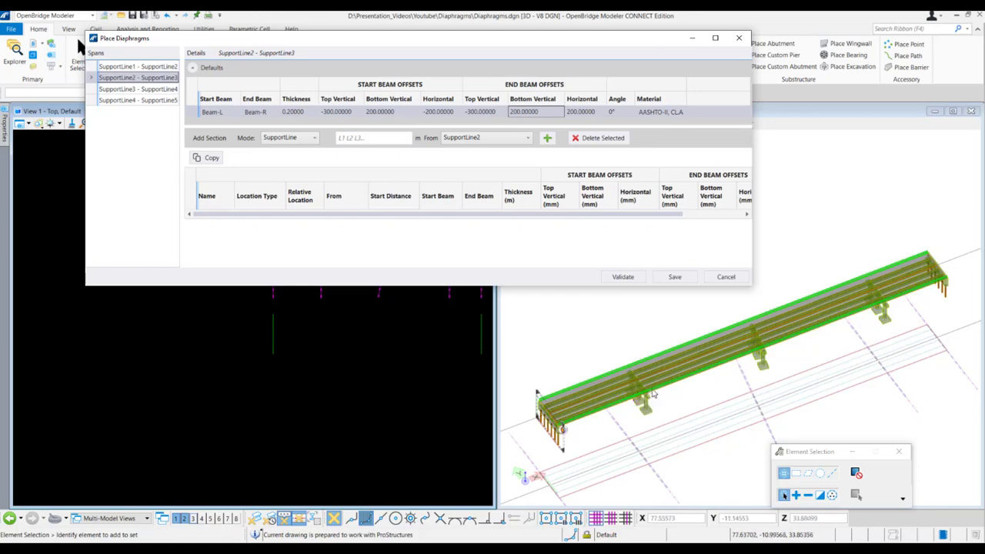
click(359, 137)
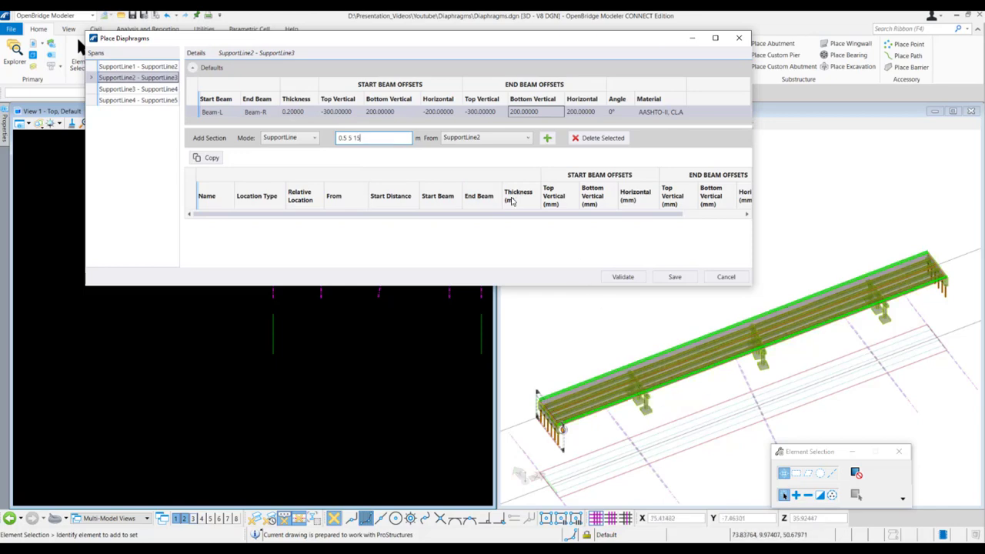
click(546, 138)
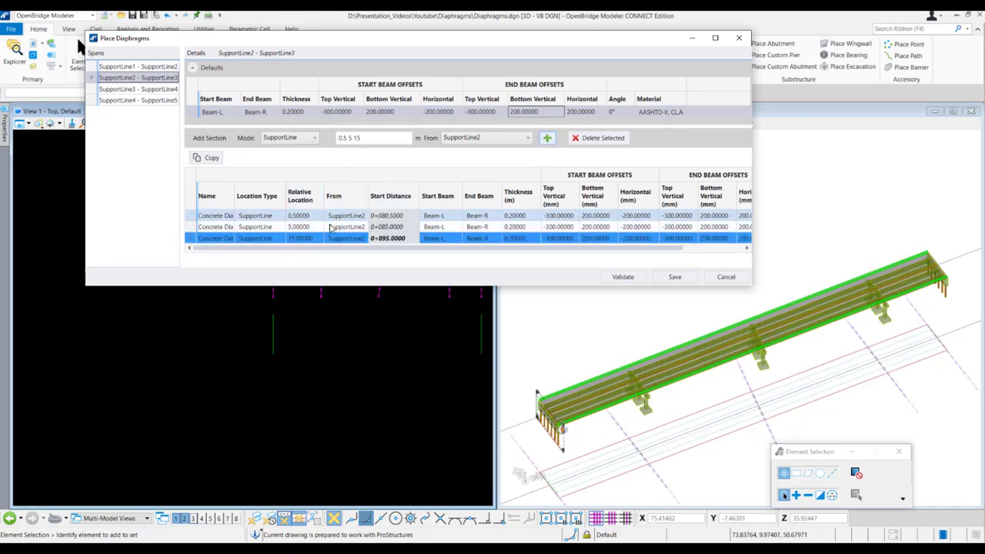
click(625, 277)
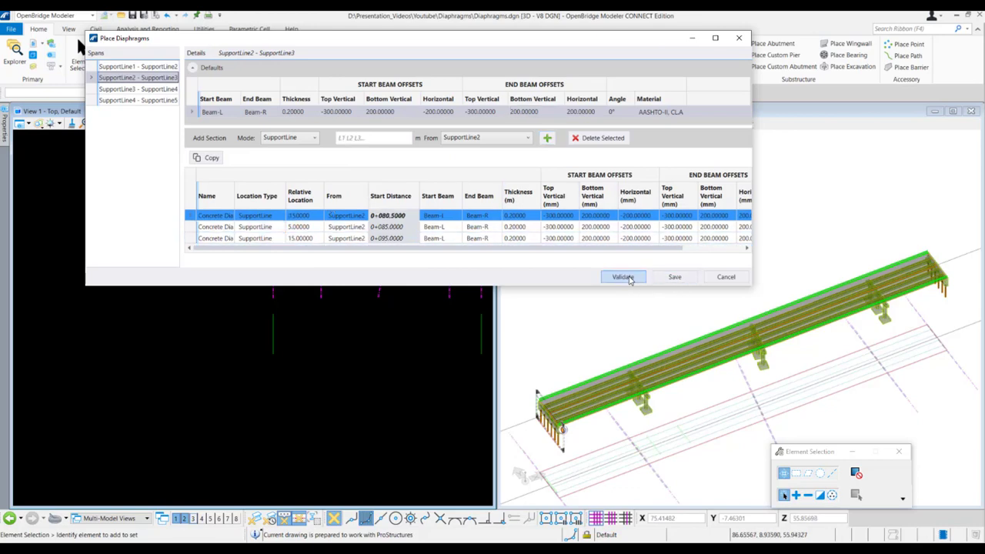
click(676, 277)
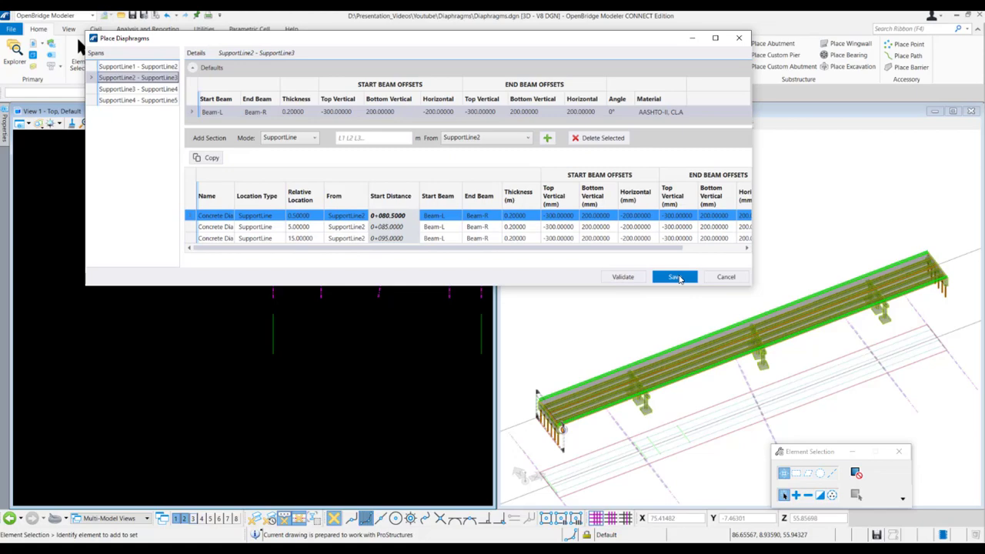
scroll(642, 377, up, 4)
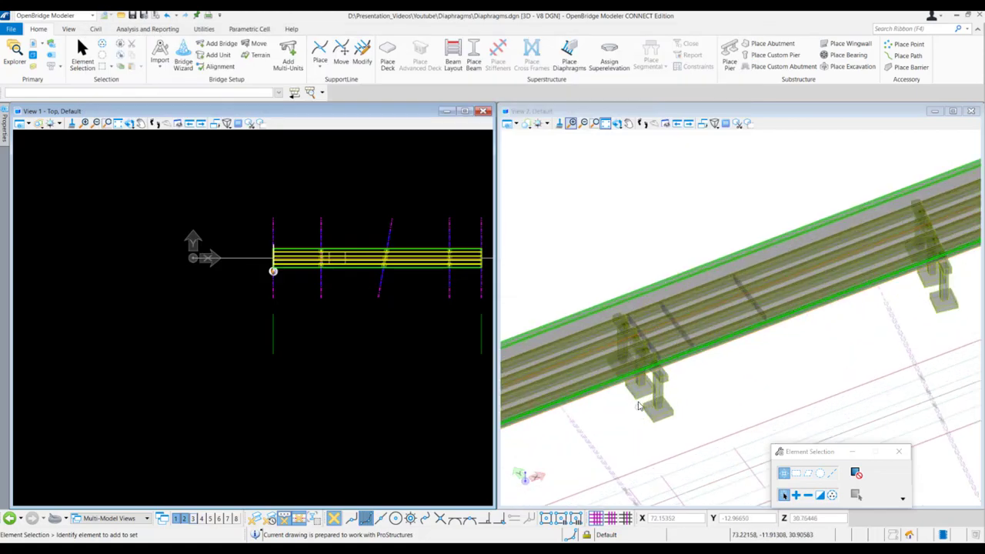
scroll(643, 323, up, 2)
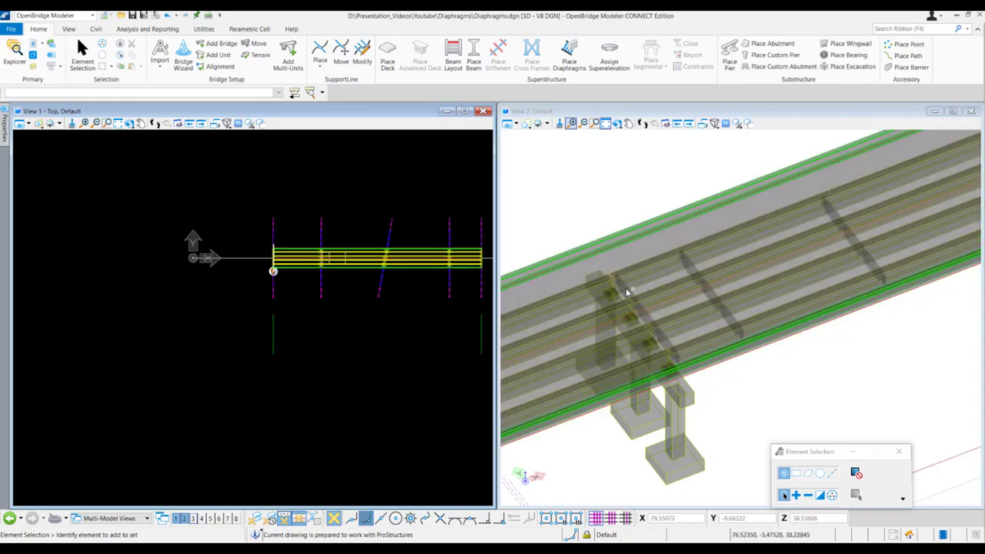
Examine in the 3D view how the new diaphragms meet the beams beside the SupportLine2 pier.
scroll(604, 296, up, 5)
scroll(636, 271, up, 2)
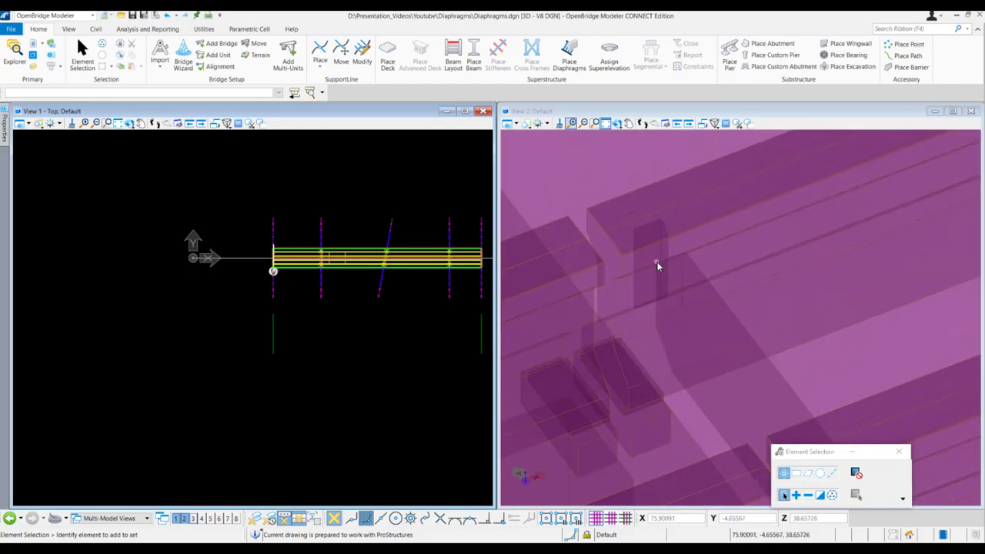
scroll(653, 260, up, 1)
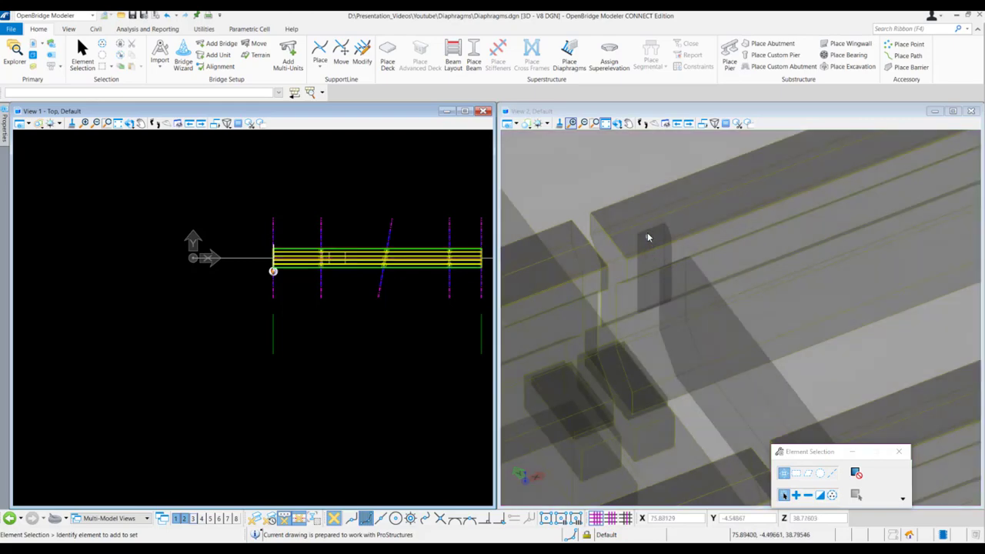
scroll(647, 263, down, 2)
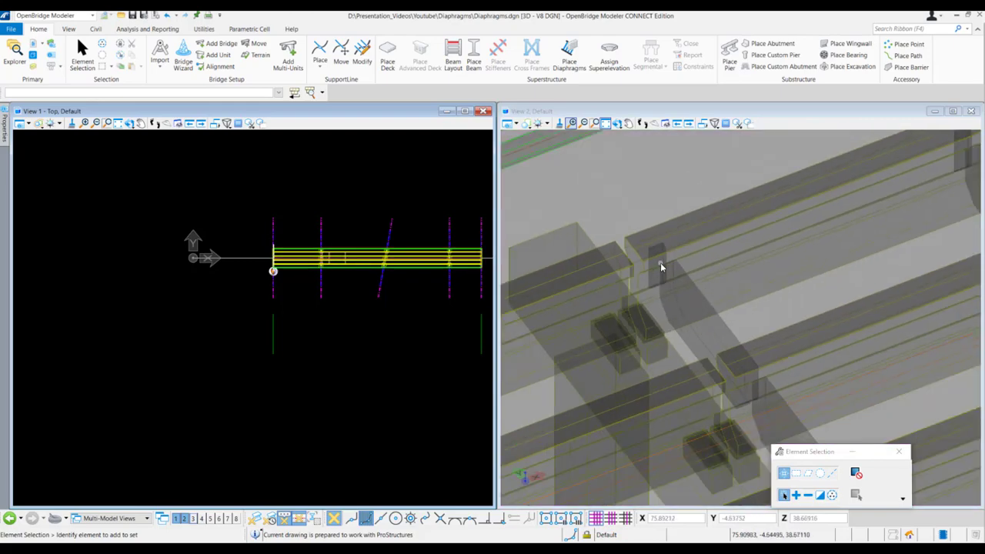
scroll(647, 276, down, 1)
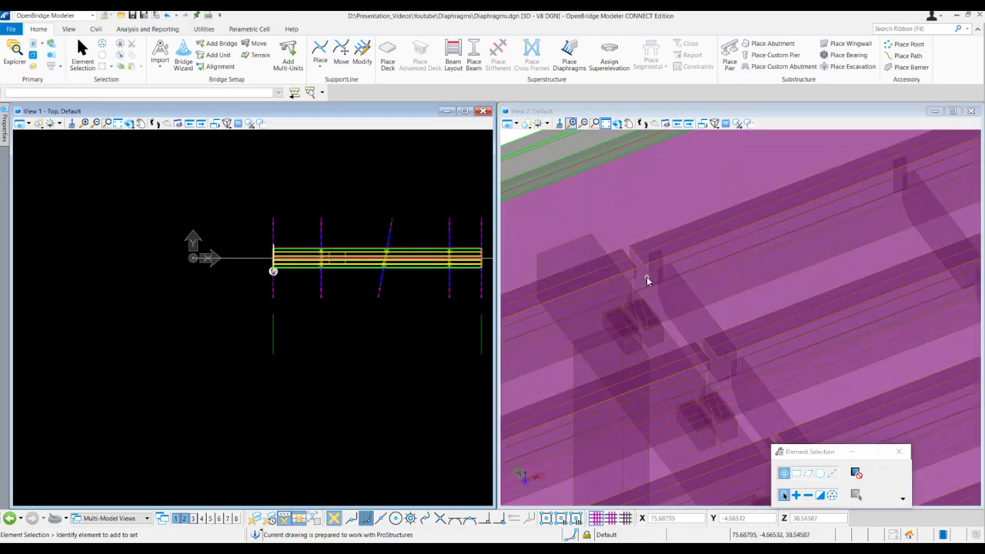
scroll(649, 283, down, 3)
scroll(649, 282, up, 3)
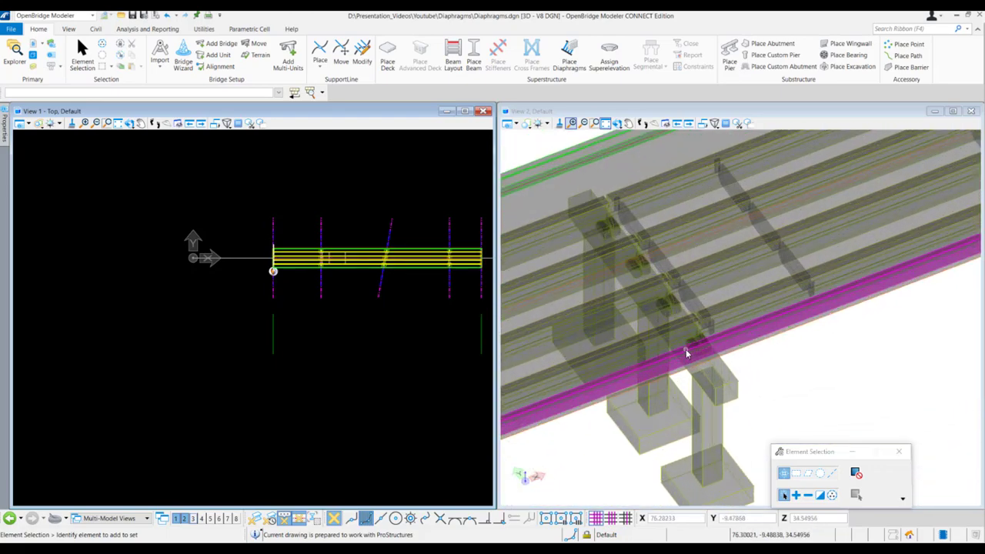
Rotate the 3D view to a side elevation of the pier and inspect the diaphragms' vertical extent between the beams.
click(600, 124)
click(617, 124)
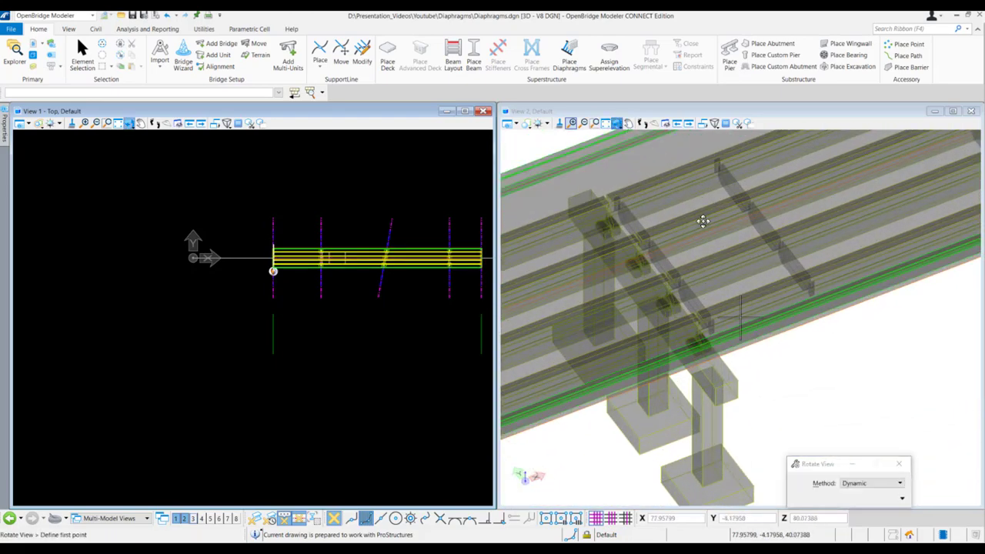
click(770, 341)
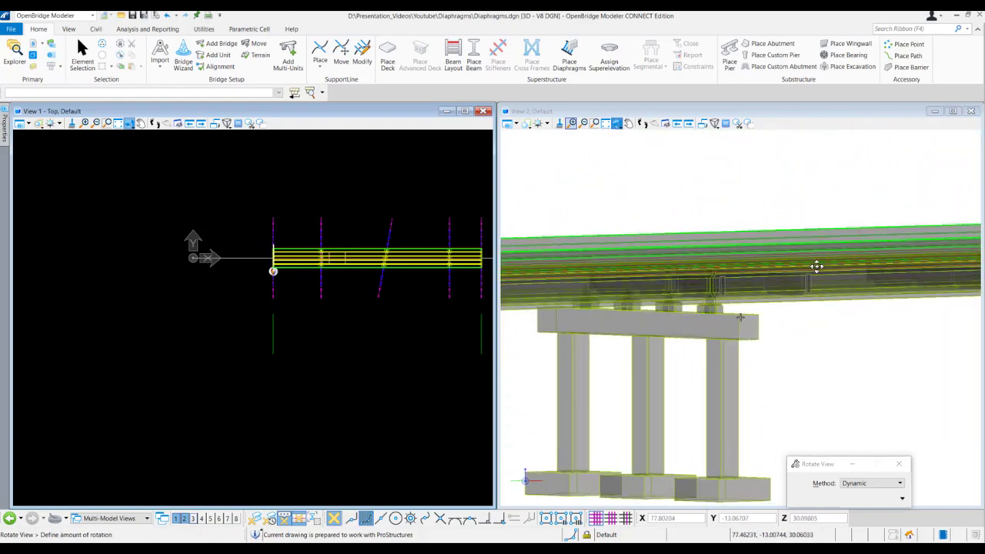
click(834, 265)
scroll(808, 293, up, 3)
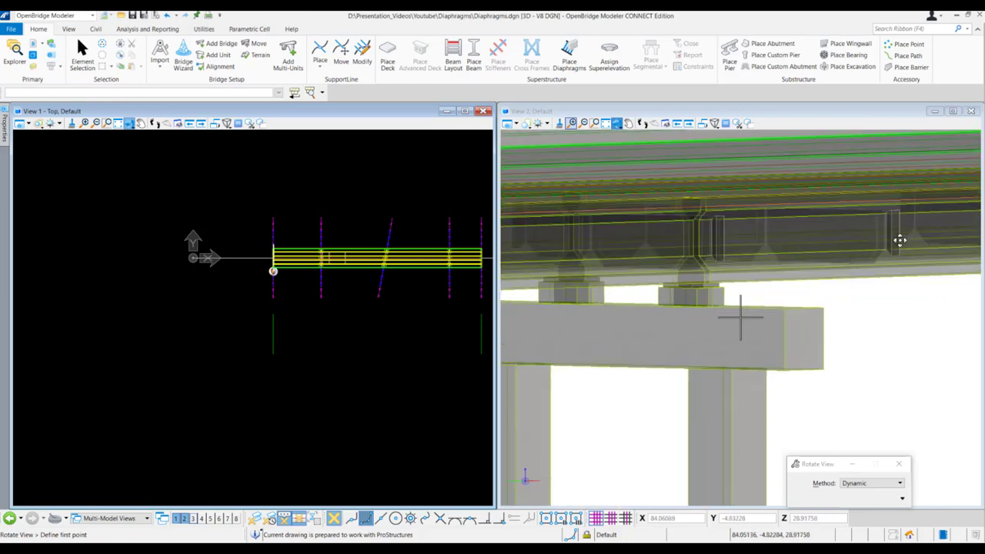
scroll(869, 257, down, 2)
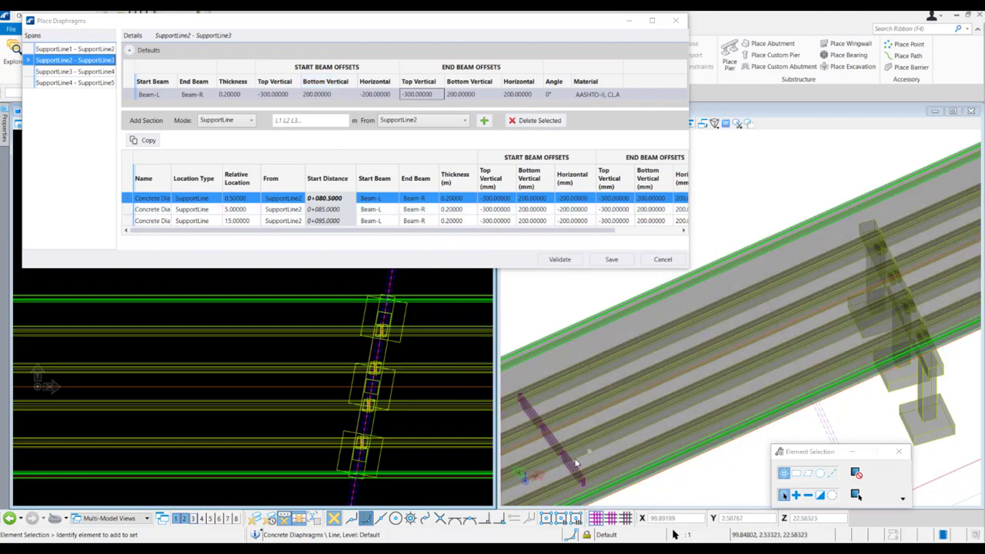
Set the default diaphragm angle for the SupportLine2 - SupportLine3 span to 10°.
click(554, 94)
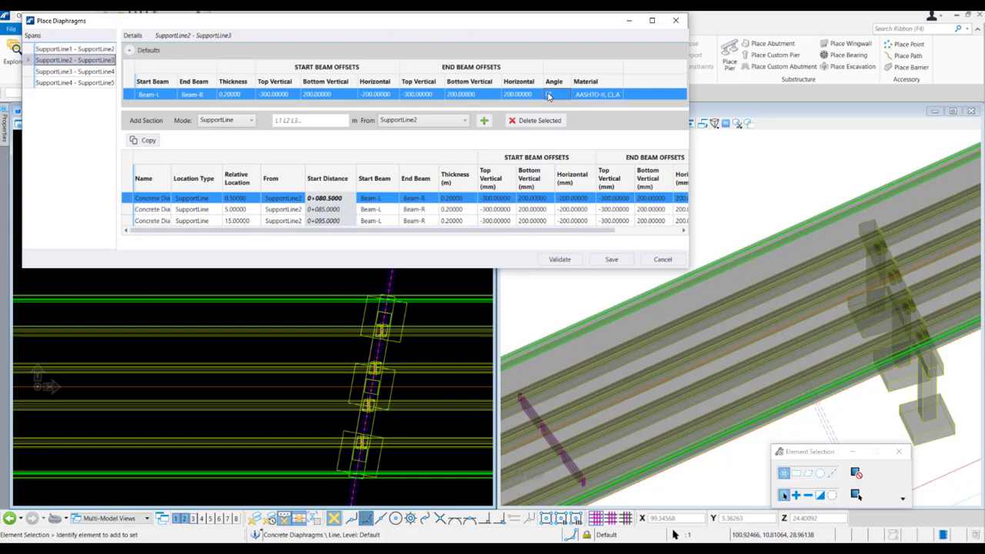
click(549, 94)
click(529, 95)
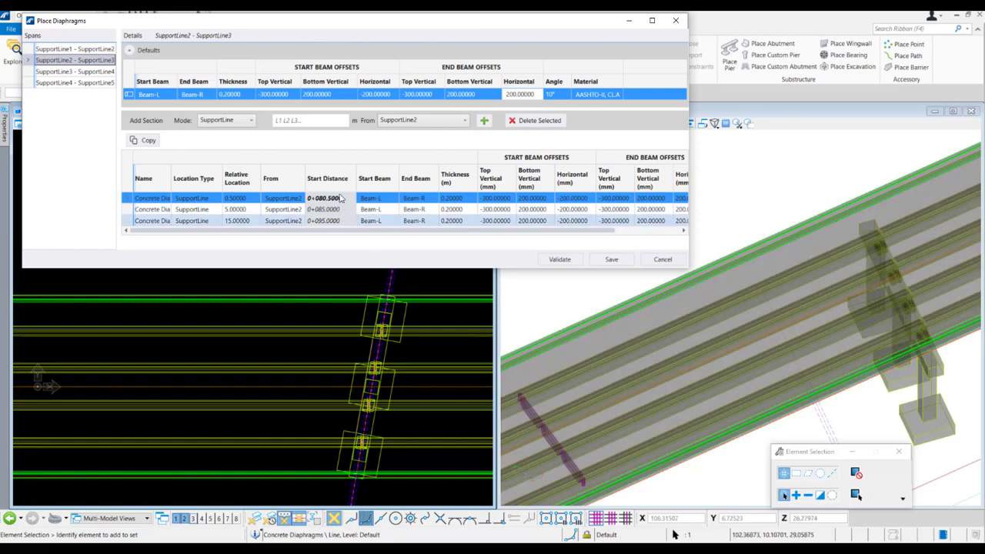
Add a diaphragm in SupportLine mode at -0.5 m from SupportLine3, validate and save it, and inspect it at the skewed pier.
click(250, 122)
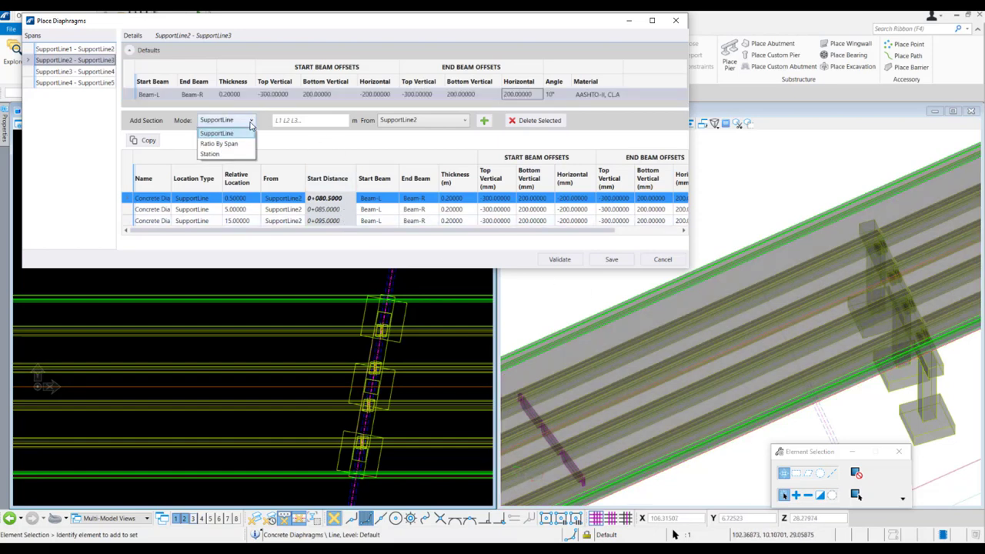
click(232, 135)
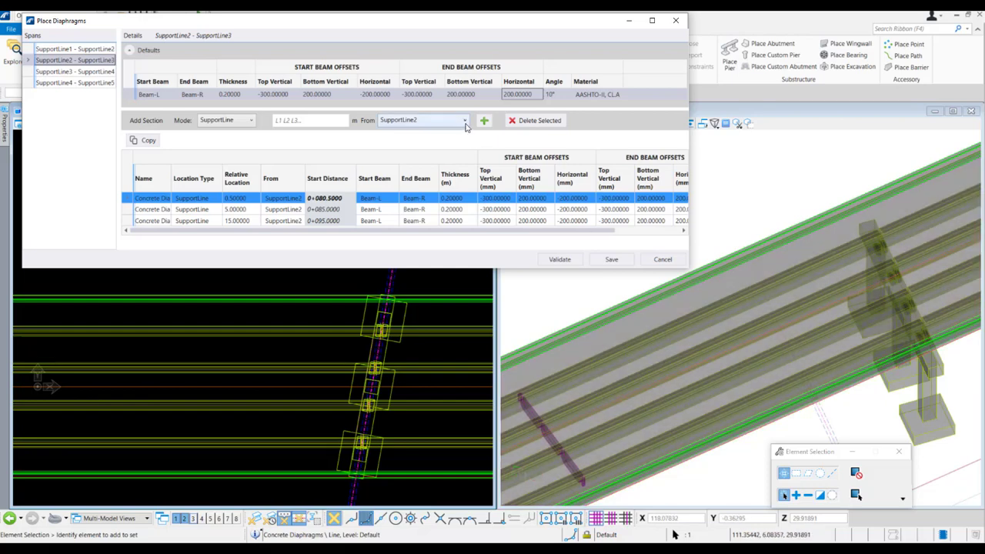
click(465, 124)
click(422, 144)
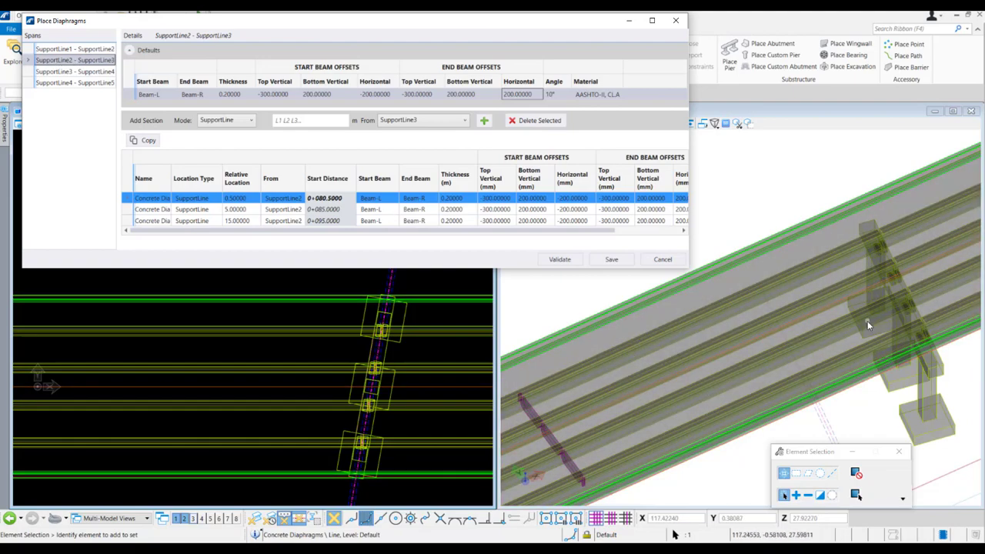
click(307, 120)
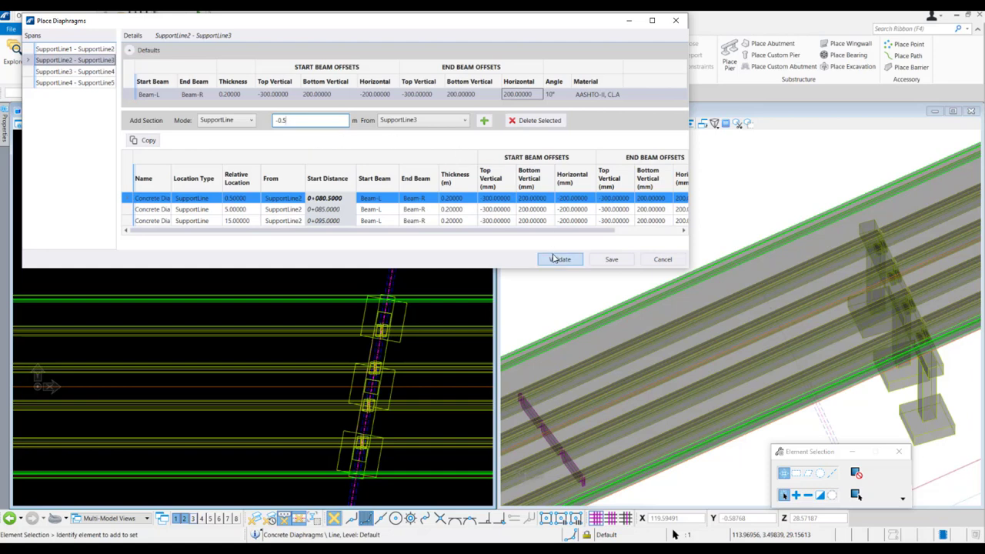
click(485, 122)
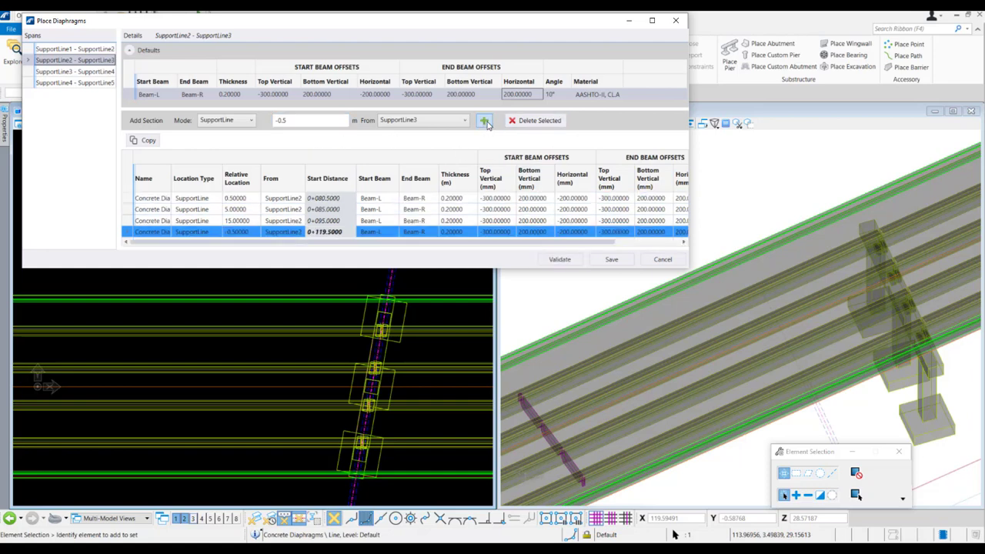
click(560, 260)
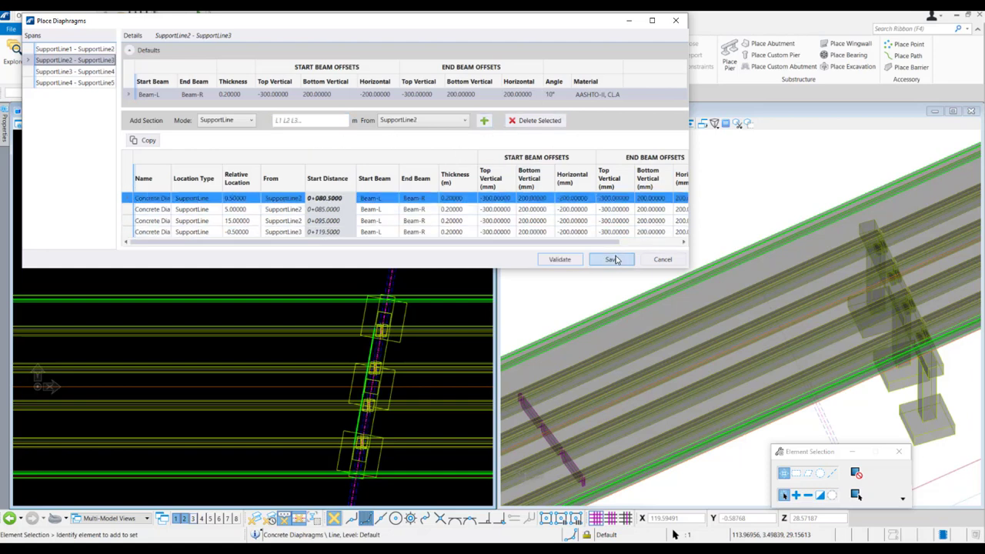
click(611, 259)
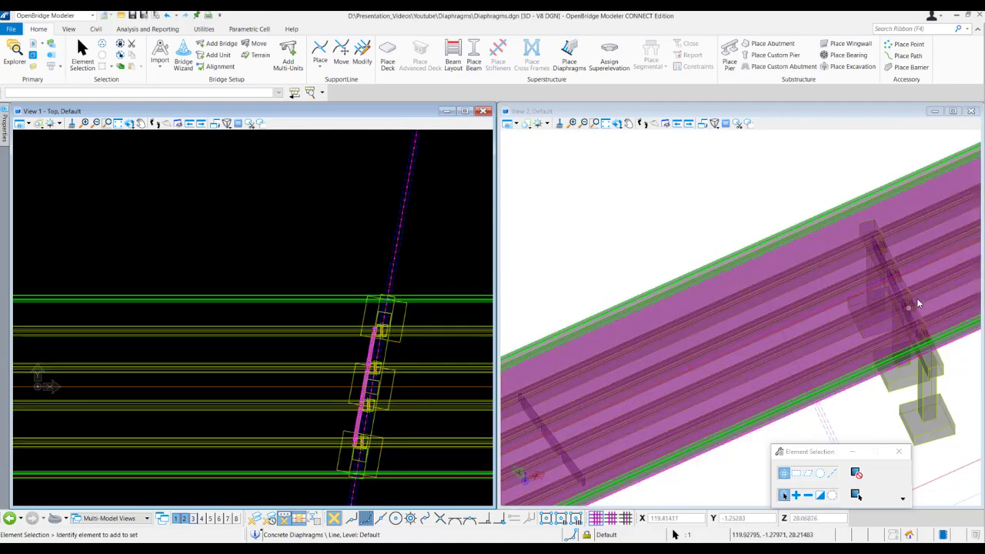
scroll(918, 304, up, 5)
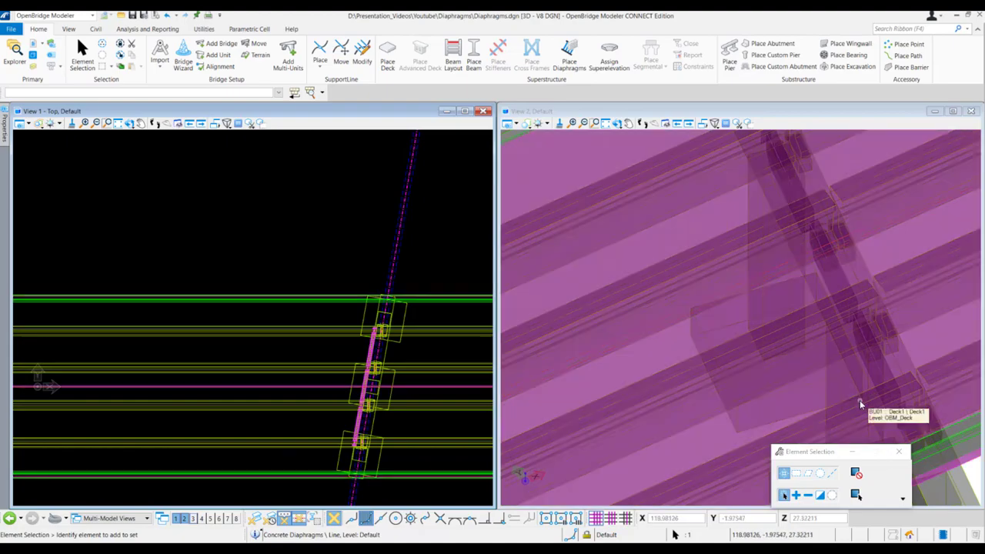